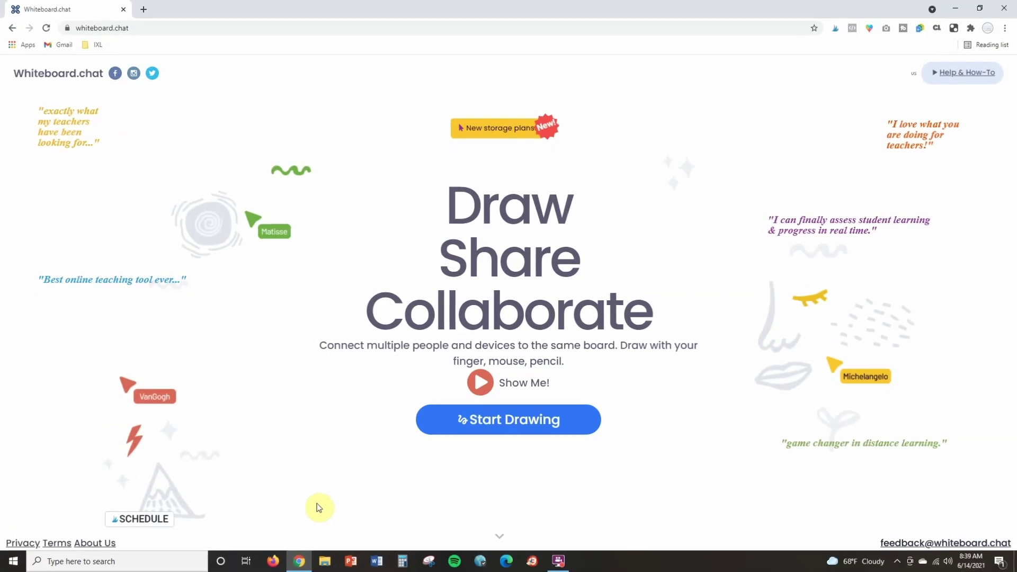
# From the Start Drawing choices, pick Start Collaborating to open a new single instructor board.
pyautogui.click(131, 29)
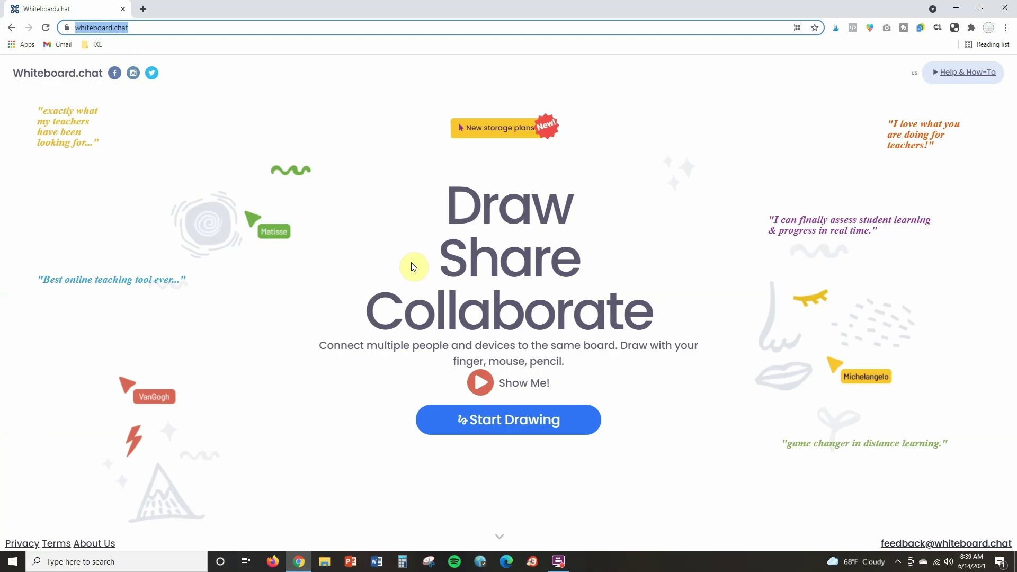
pyautogui.click(533, 421)
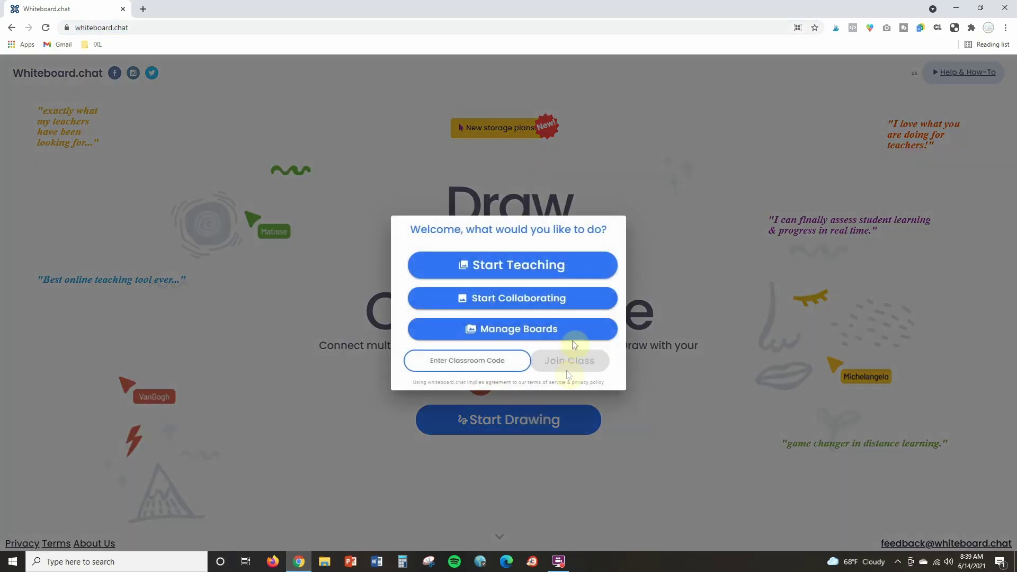
pyautogui.click(576, 300)
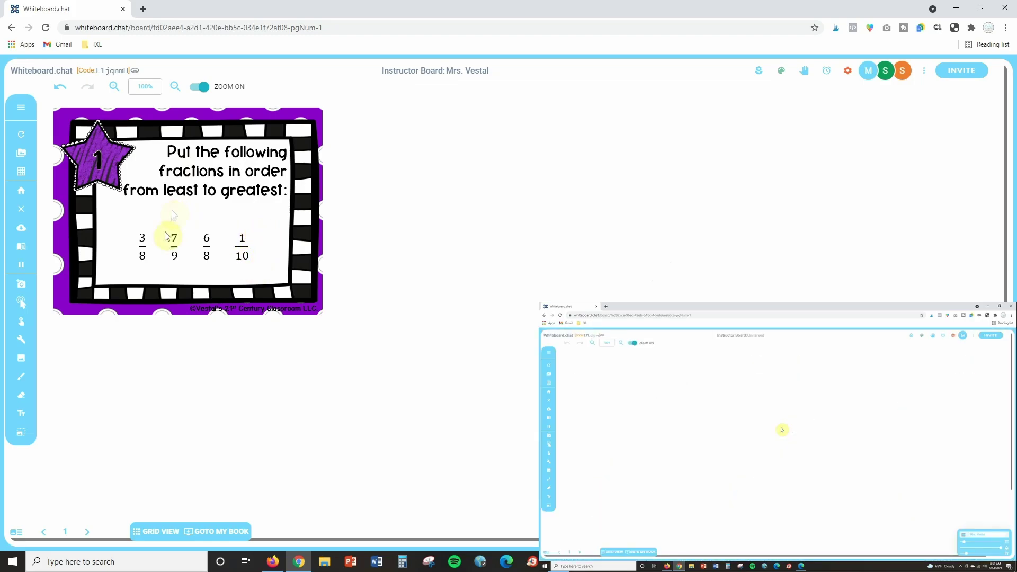
pyautogui.click(87, 534)
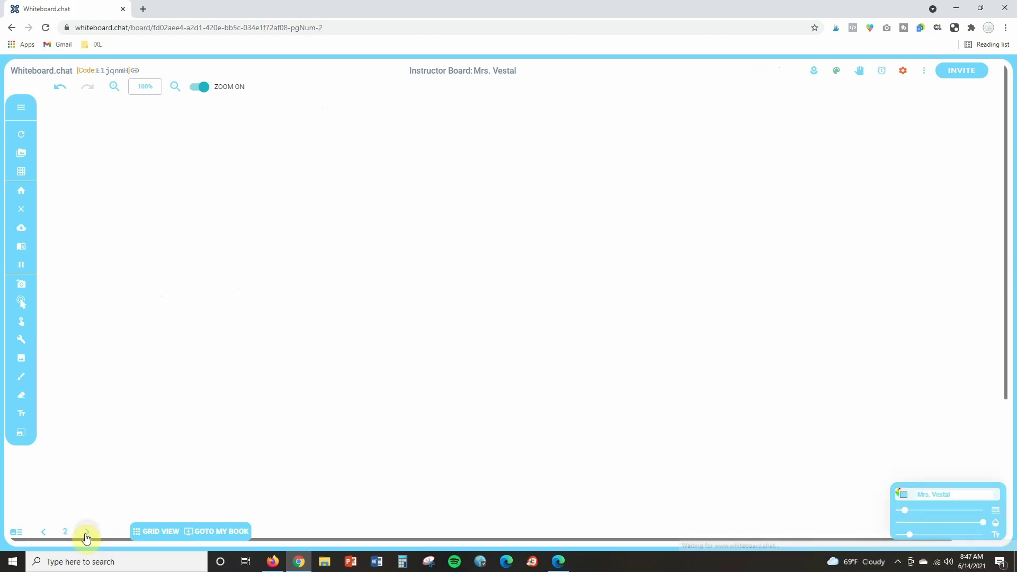
pyautogui.click(44, 534)
pyautogui.click(43, 533)
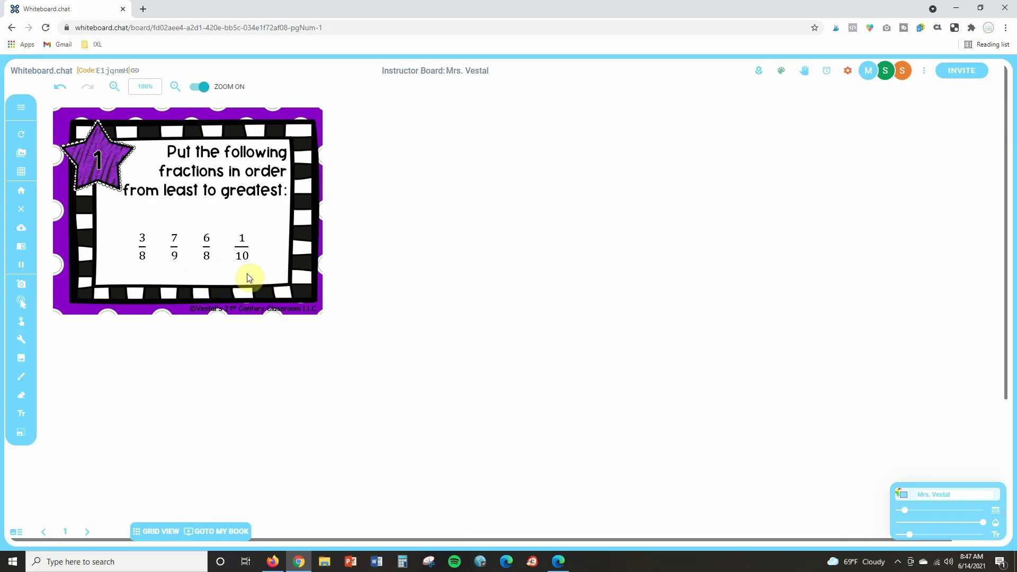
pyautogui.click(150, 536)
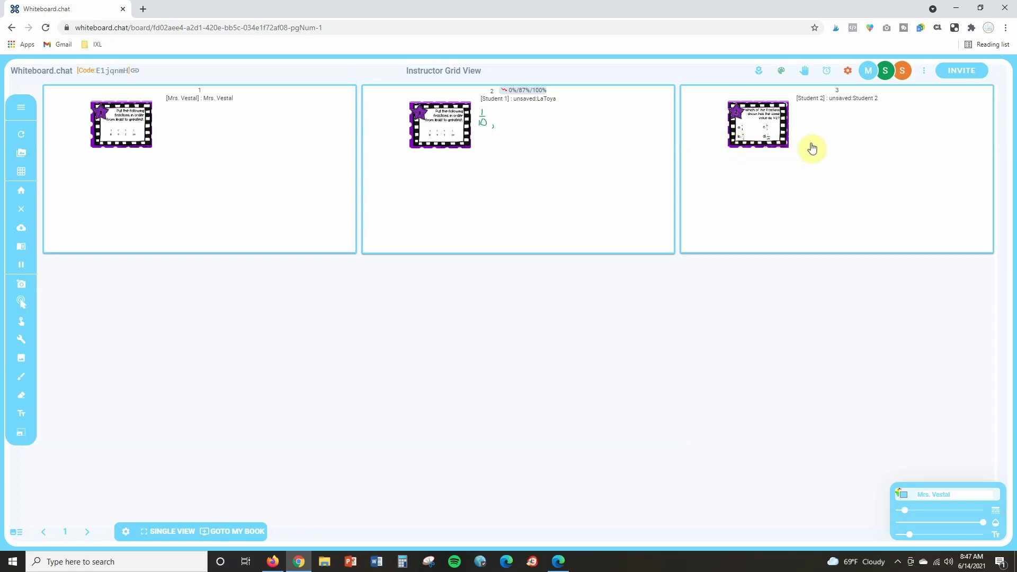
pyautogui.click(149, 534)
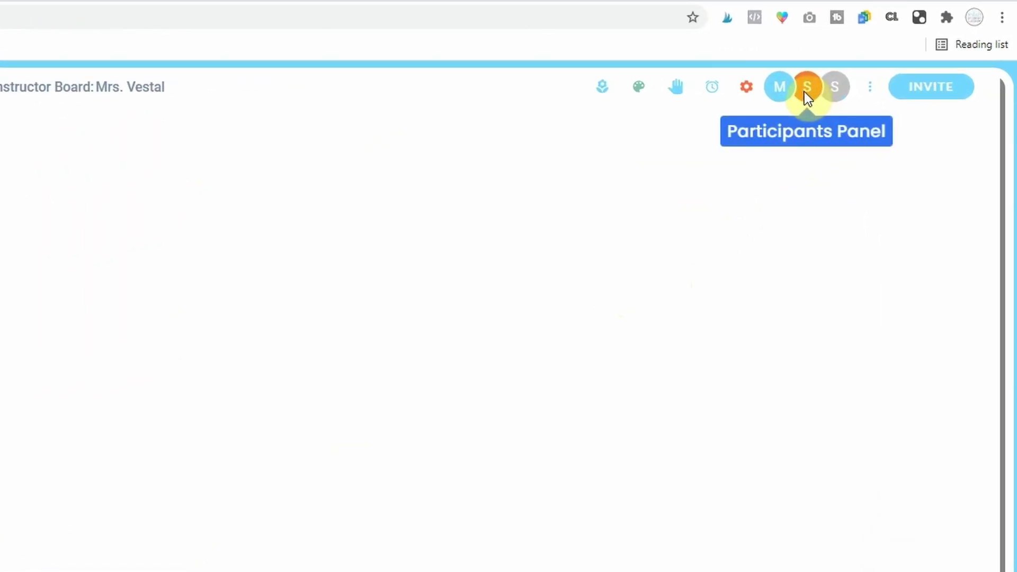
# Begin a new group board from Participants with Student 1 and Student 2 moved into Chosen.
pyautogui.click(805, 93)
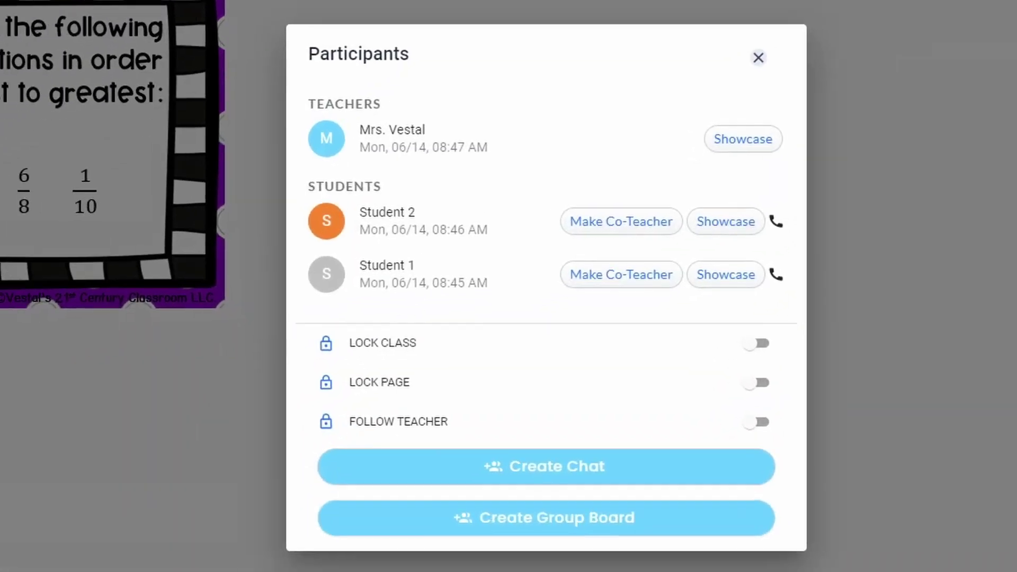
pyautogui.click(574, 532)
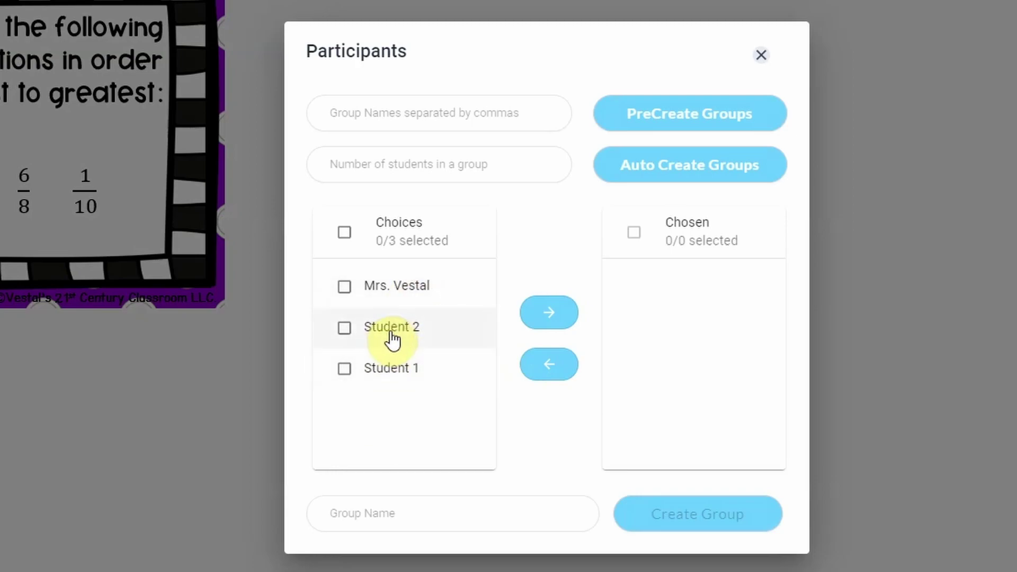
pyautogui.click(427, 332)
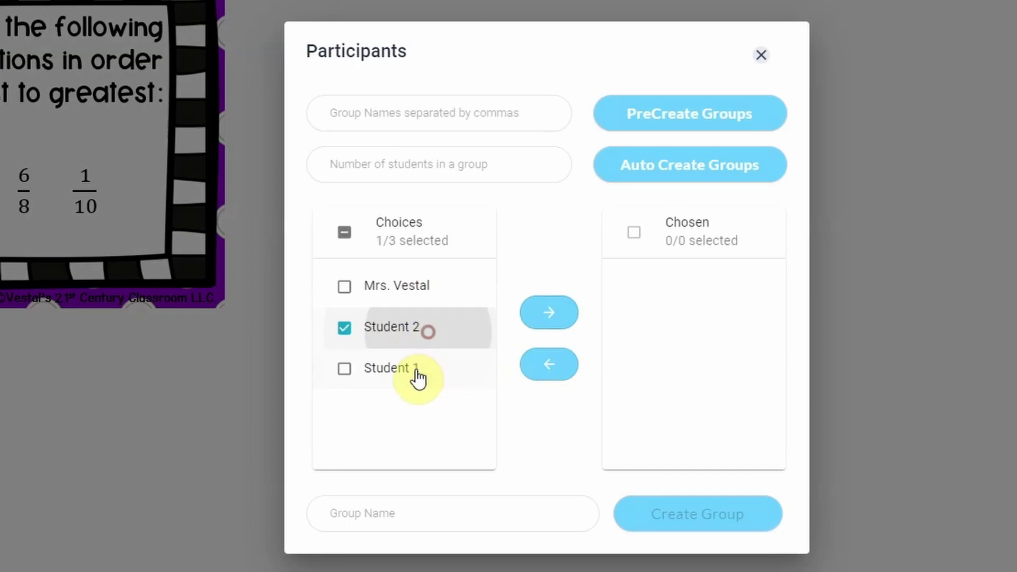
pyautogui.click(413, 366)
pyautogui.click(545, 318)
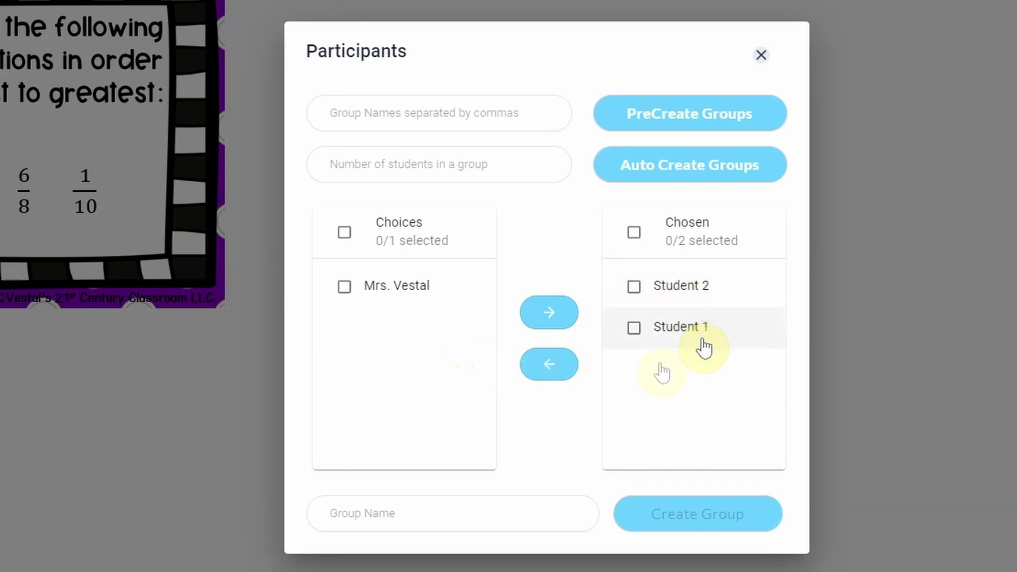
pyautogui.click(451, 513)
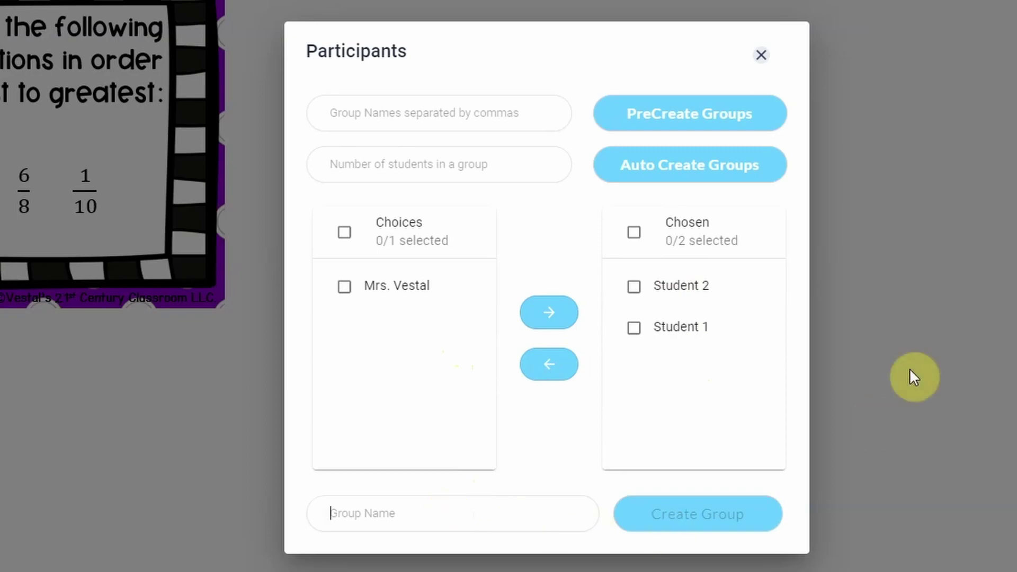
# Name the group 'Fraction Task Cards', create it, and view its group board.
pyautogui.write('Fraction Task Cards')
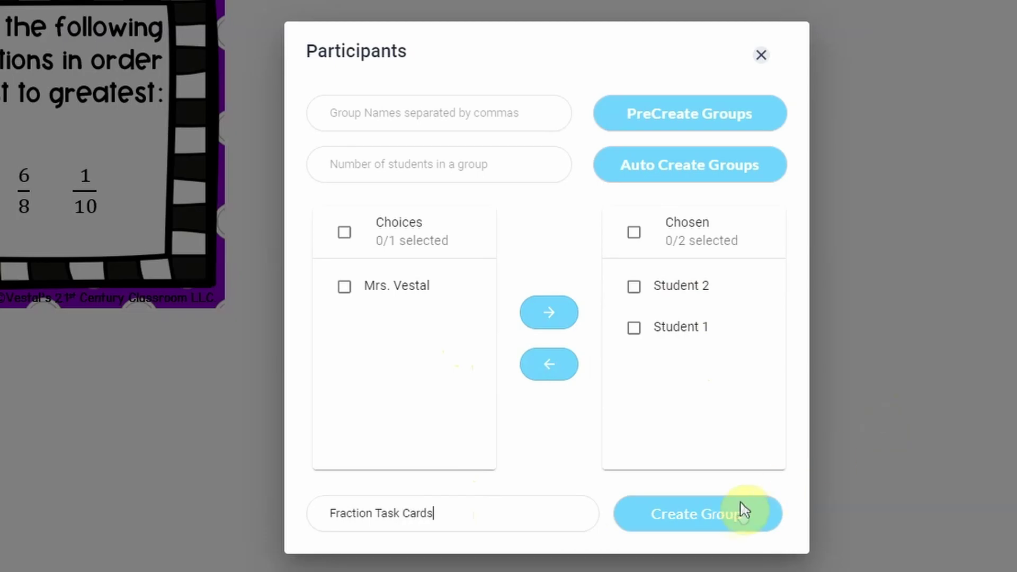
pyautogui.click(710, 516)
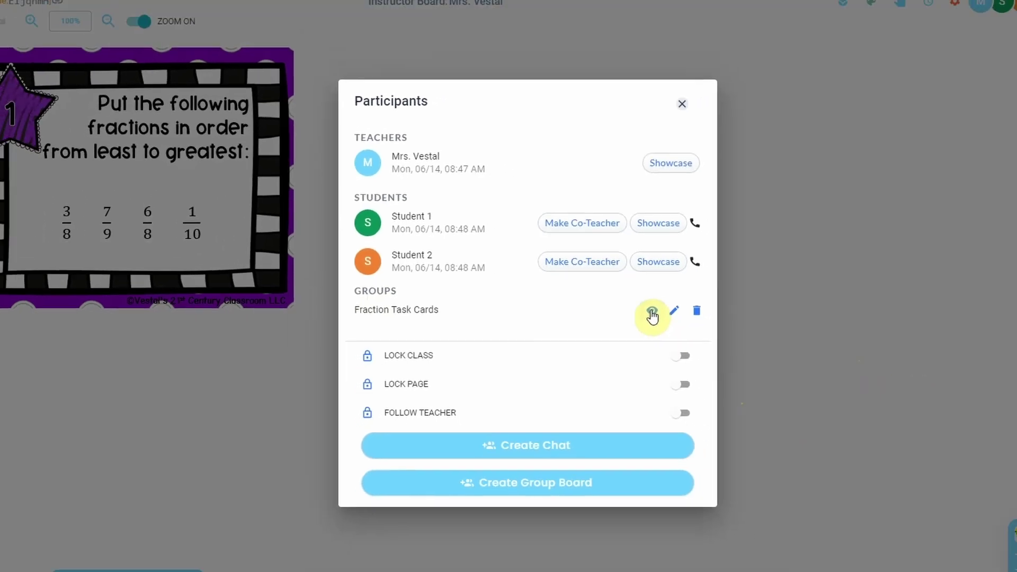
pyautogui.click(652, 314)
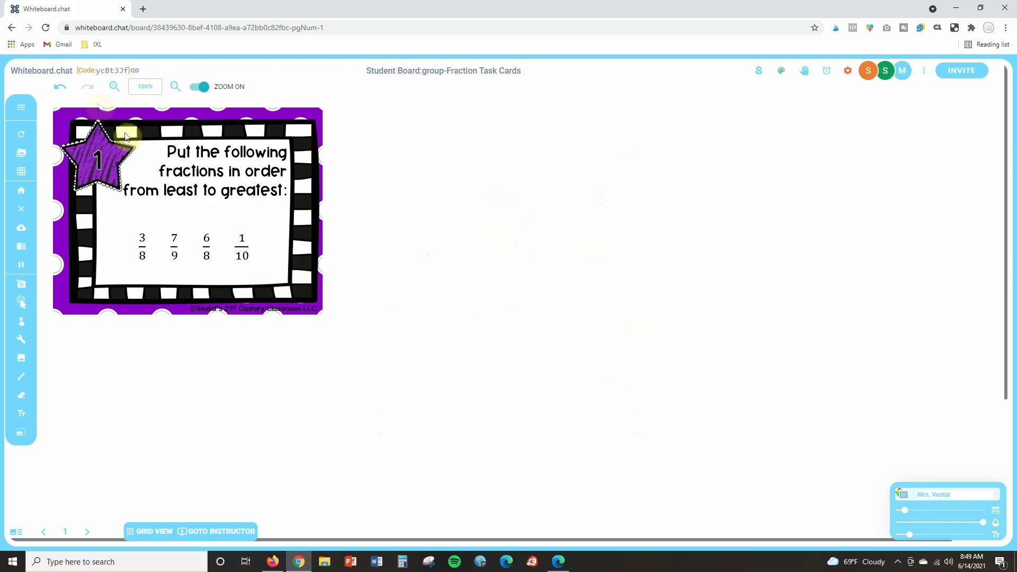
# Go back to the instructor board and edit the Fraction Task Cards group's members in Participants.
pyautogui.click(10, 27)
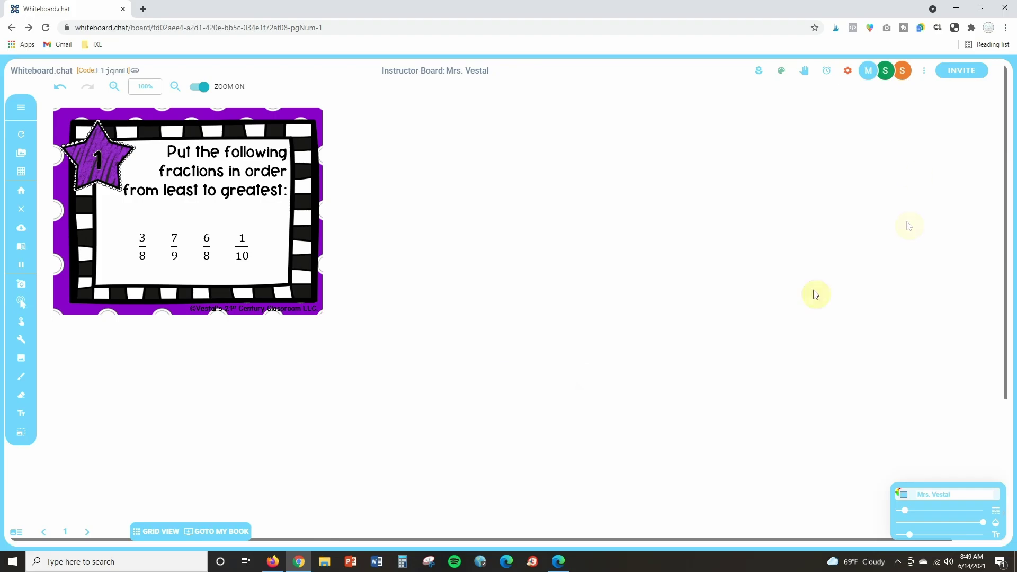
pyautogui.click(889, 68)
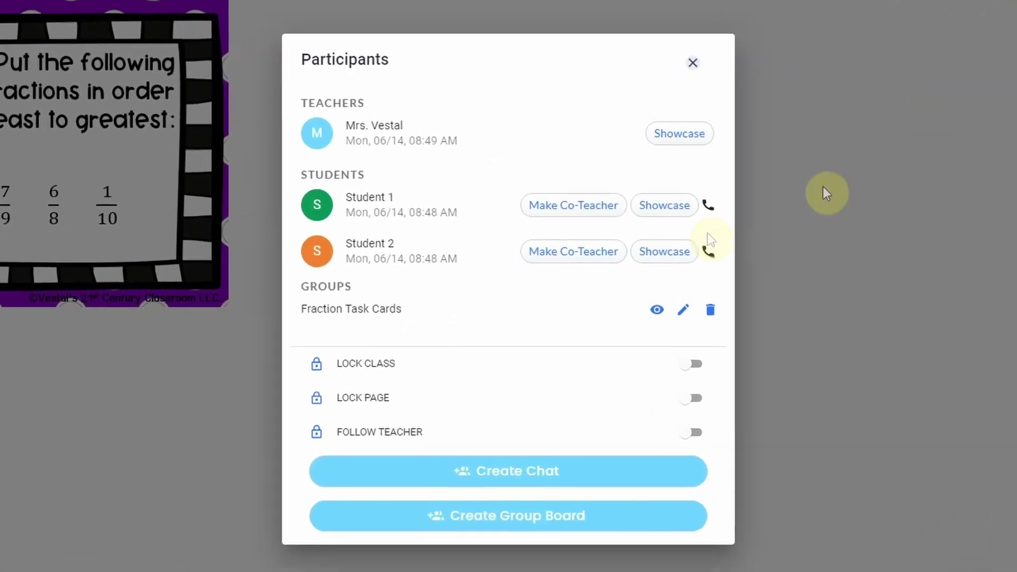
pyautogui.click(701, 308)
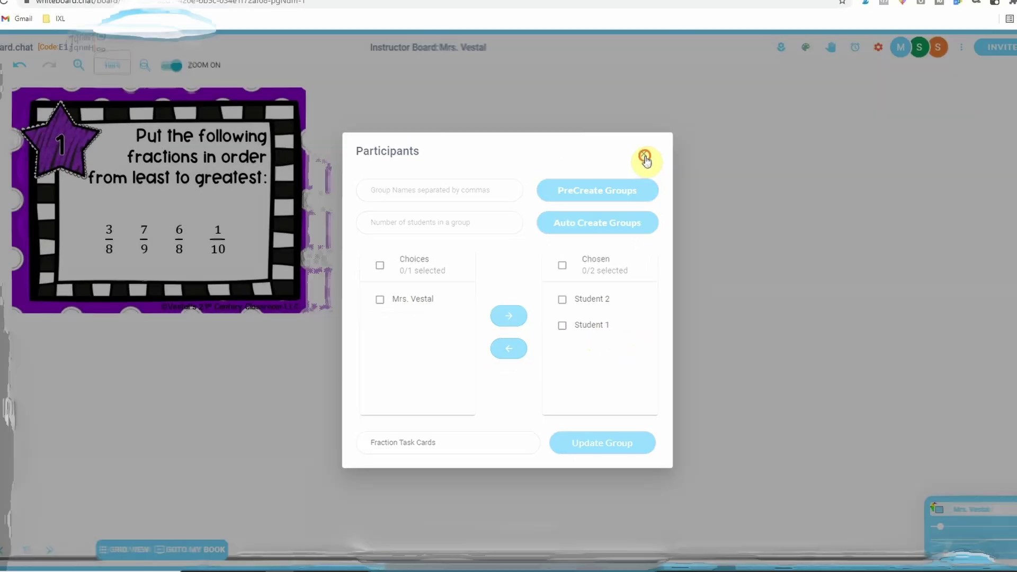
# Close the Fraction Task Cards group dialog and the Participants panel to return to the instructor board.
pyautogui.click(678, 108)
pyautogui.click(876, 68)
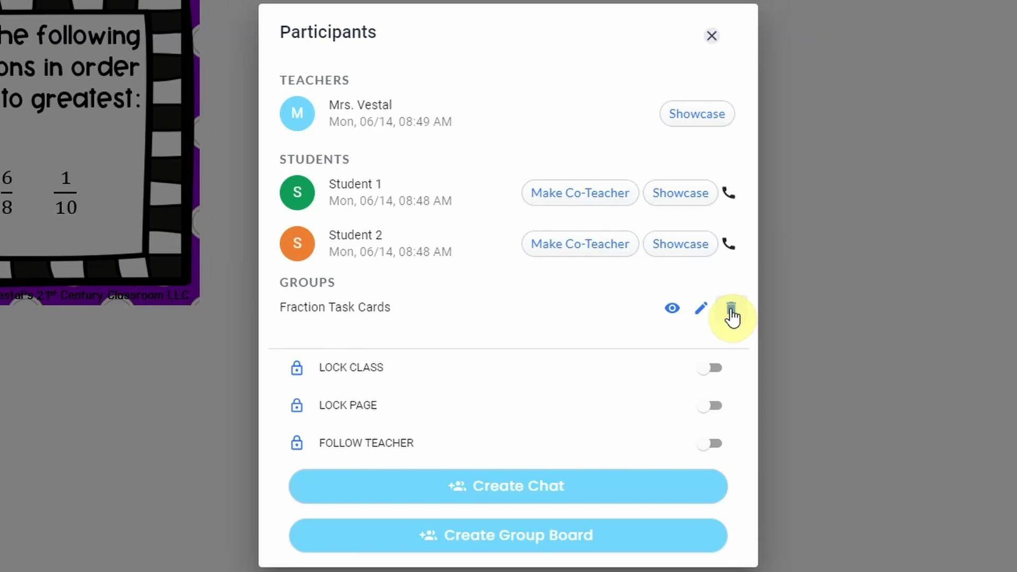
pyautogui.click(711, 36)
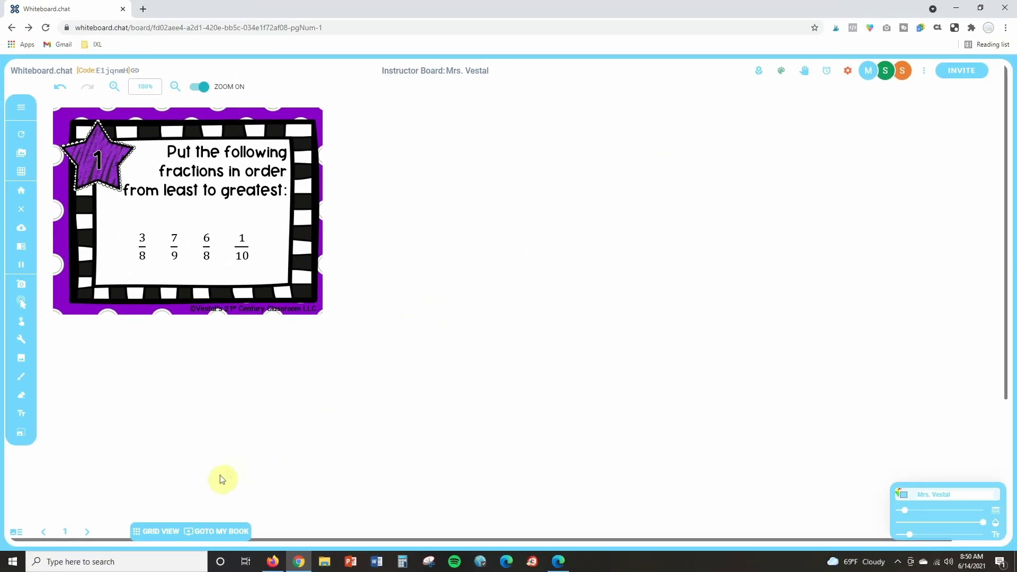
pyautogui.click(165, 530)
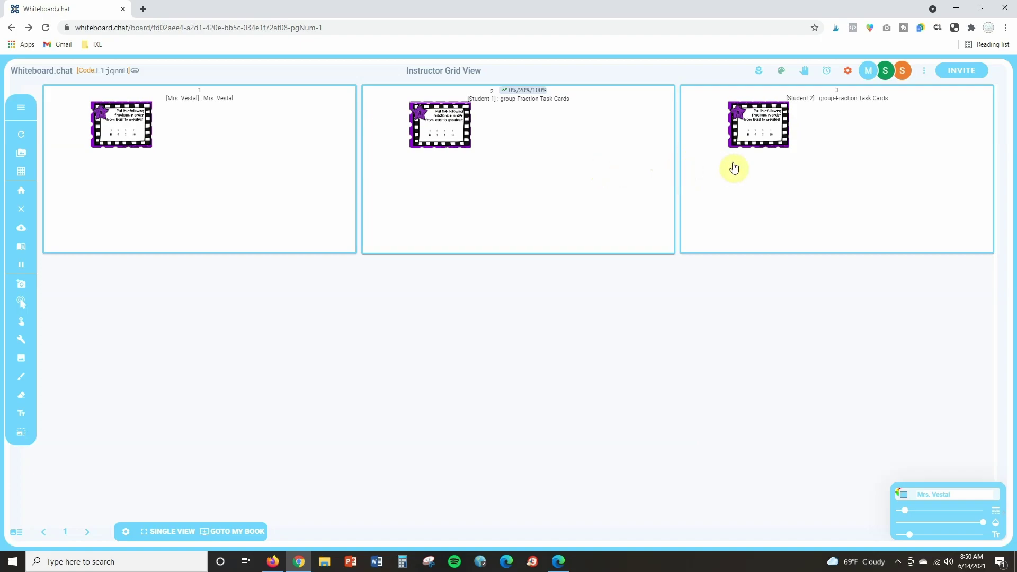
pyautogui.click(167, 532)
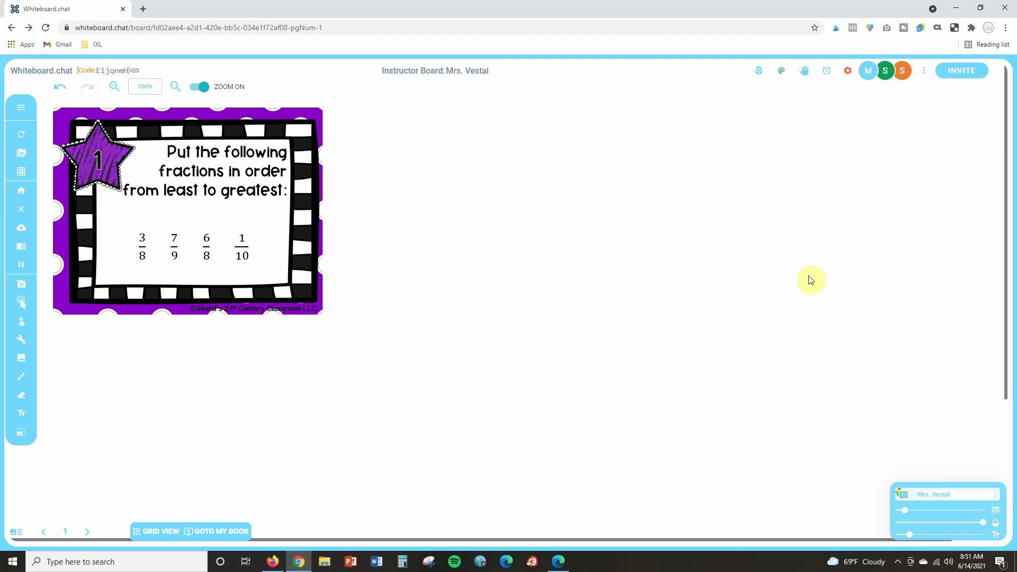
# Pre-create groups from the names 'Group 1, Group 2, Group 3' in the Create Group Board view.
pyautogui.click(882, 76)
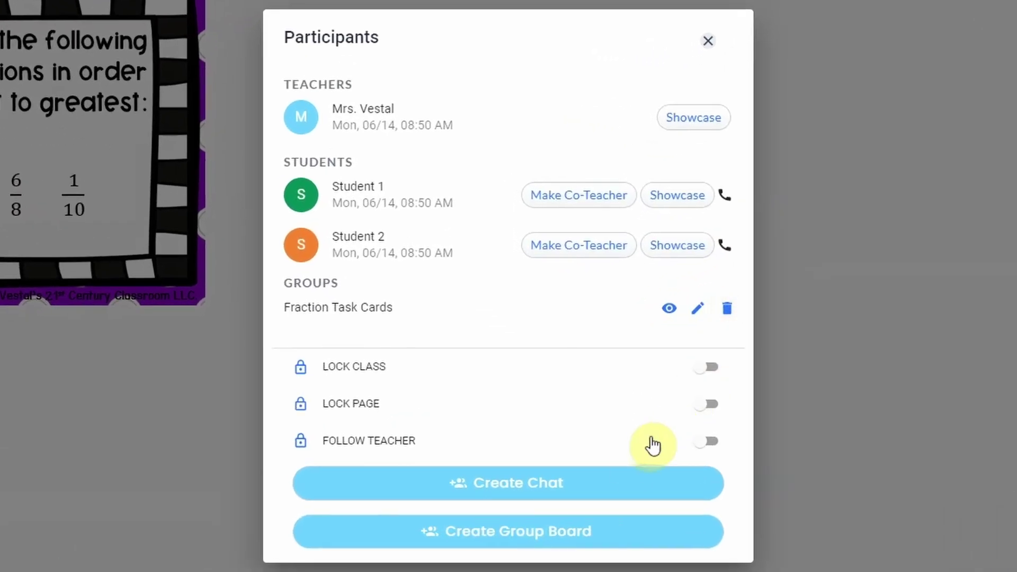
pyautogui.click(551, 538)
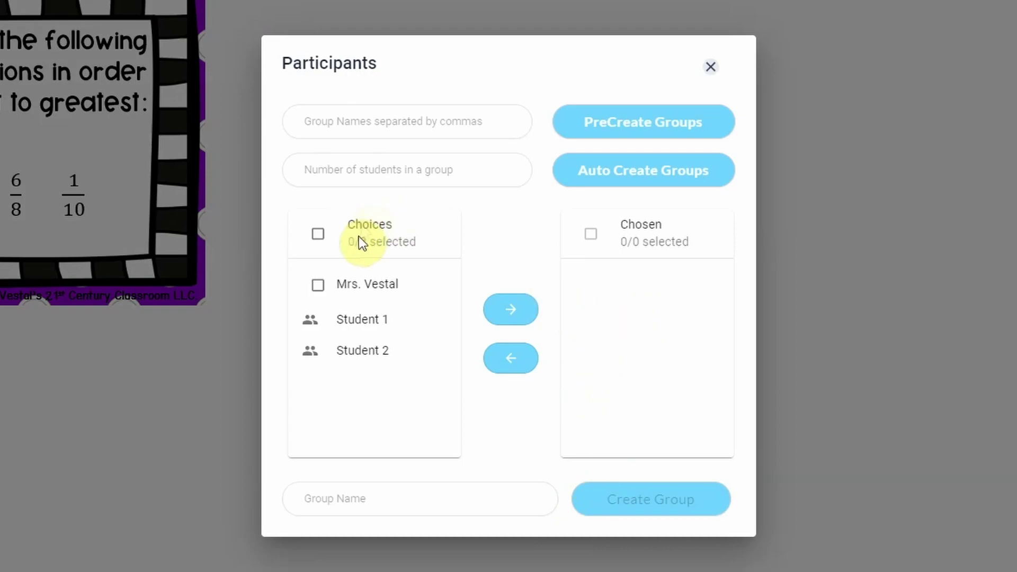
pyautogui.click(354, 140)
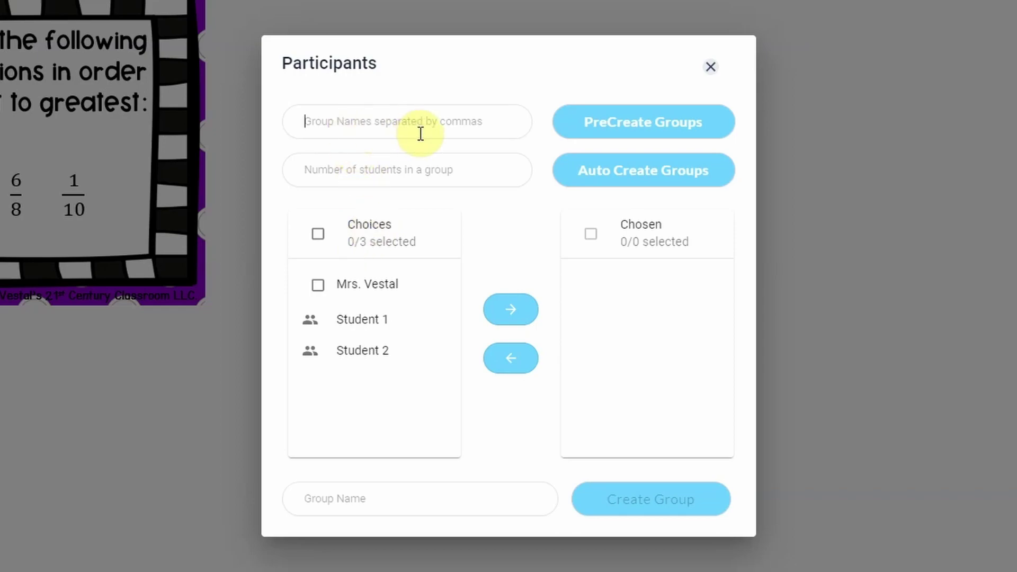
pyautogui.write('Group 1, ')
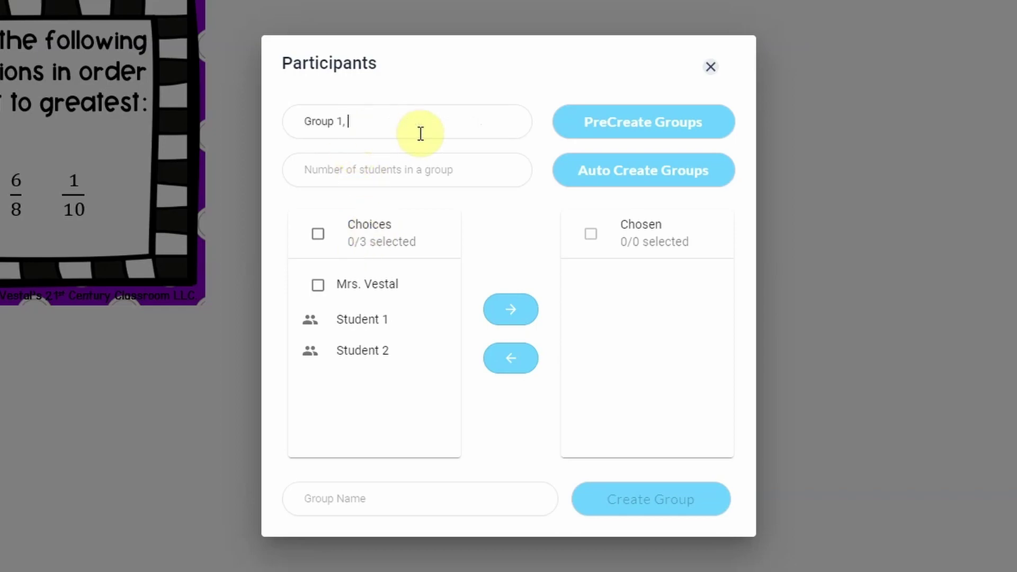
pyautogui.write('Group 2,')
pyautogui.press('BackSpace')
pyautogui.press('BackSpace')
pyautogui.write(', Group 3')
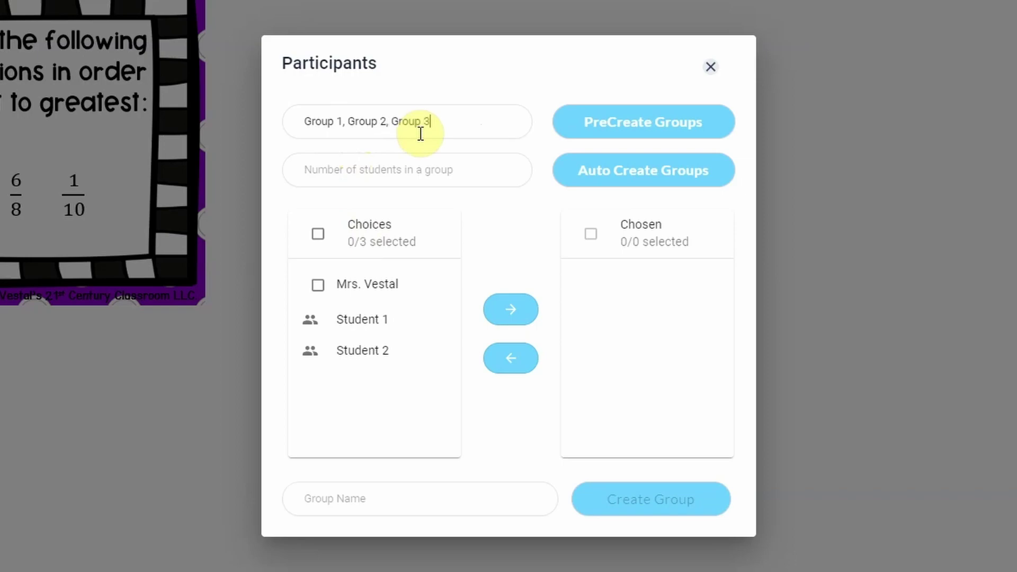
pyautogui.click(595, 125)
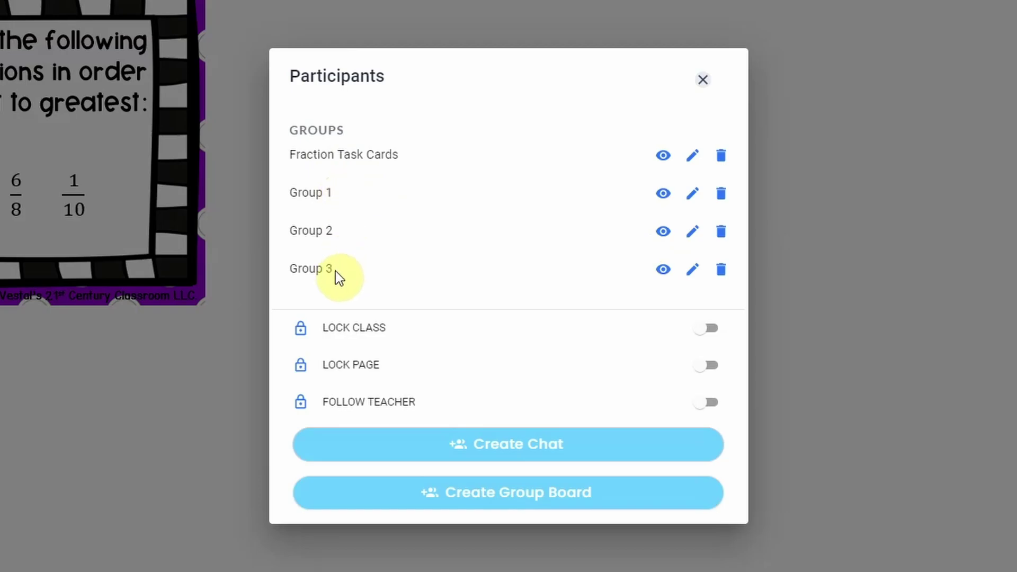
# Open Group 1's settings to review its members.
pyautogui.click(694, 201)
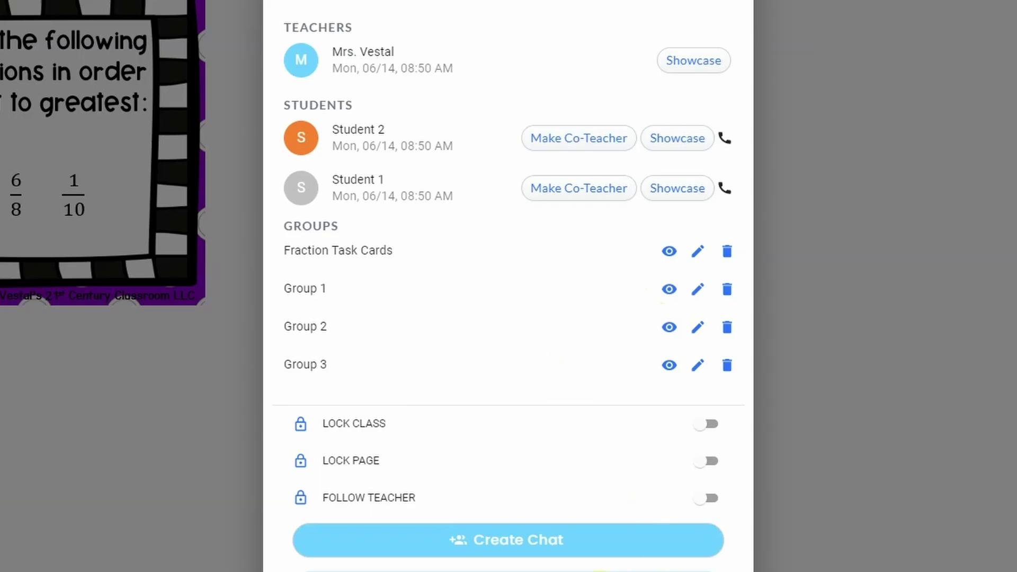
# Enter 4 students per group, run Auto Create Groups, then delete the 4 from the field.
pyautogui.click(593, 568)
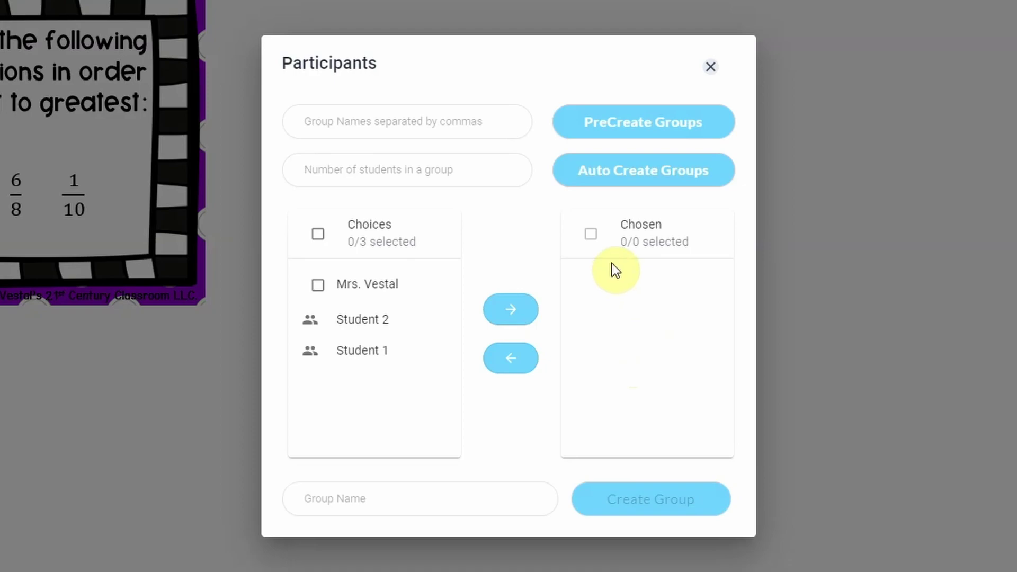
pyautogui.click(468, 179)
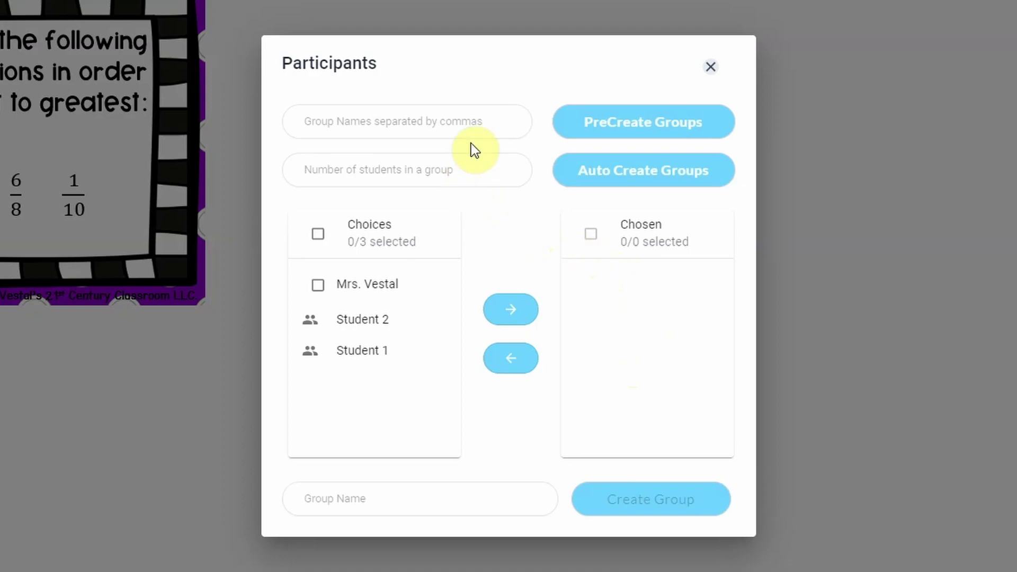
pyautogui.write('4')
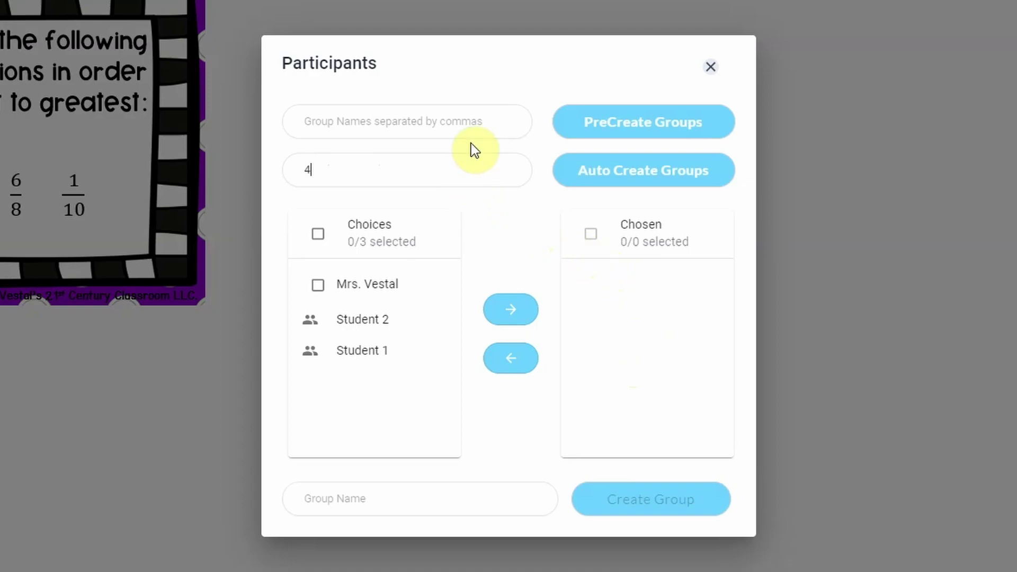
pyautogui.click(657, 169)
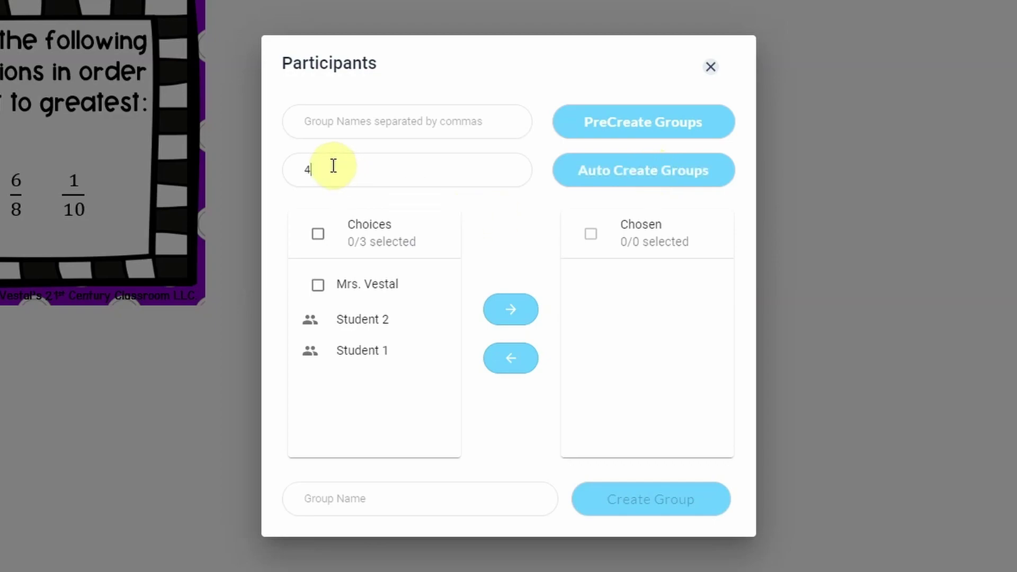
pyautogui.moveTo(332, 165); pyautogui.dragTo(288, 166)
pyautogui.press('BackSpace')
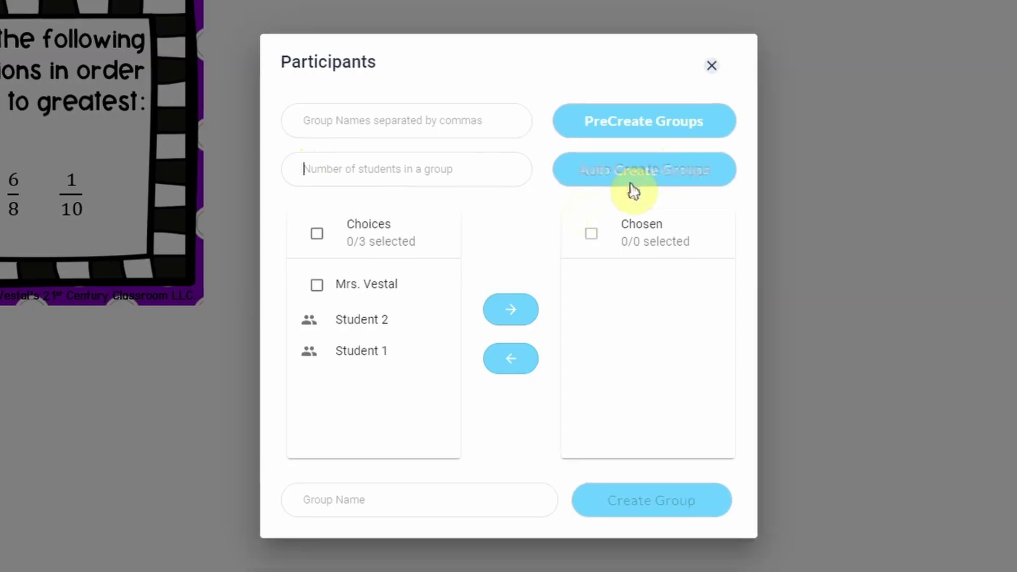